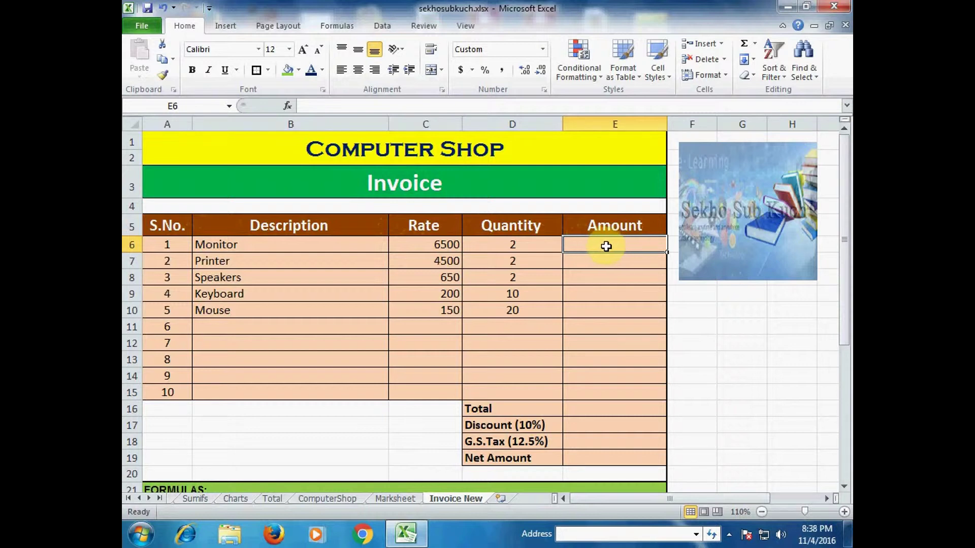
# Calculate the Monitor's amount in E6 as rate times quantity with the formula =C6*D6.
pyautogui.click(426, 248)
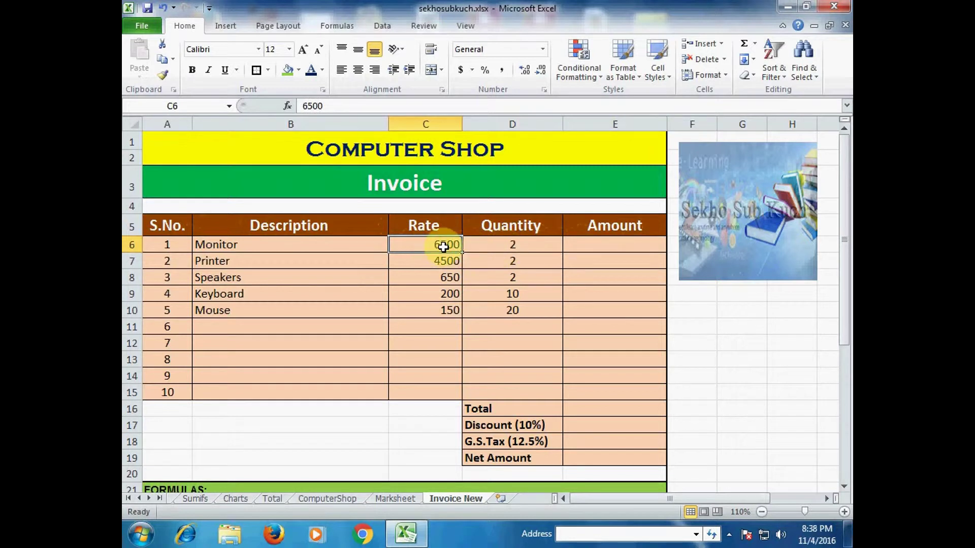
pyautogui.click(510, 245)
pyautogui.click(592, 245)
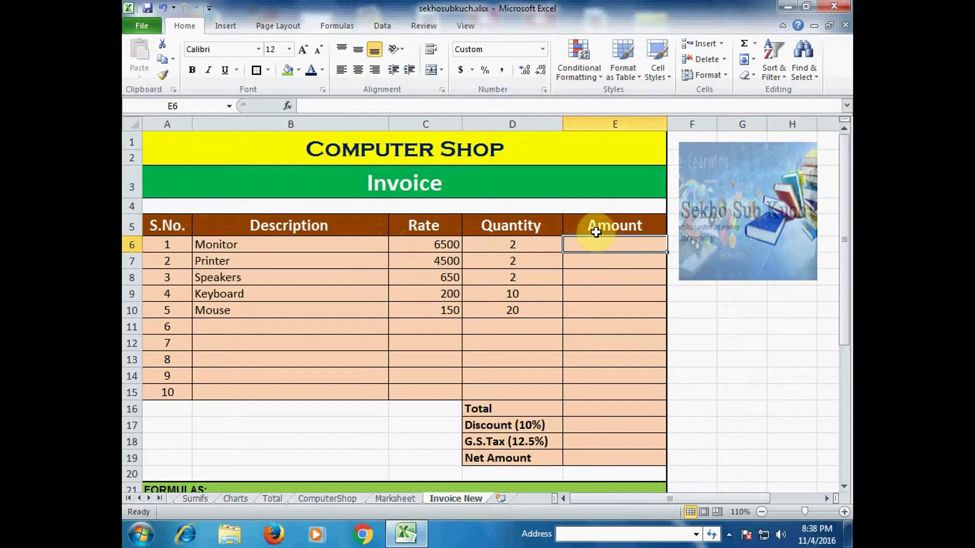
pyautogui.write('=')
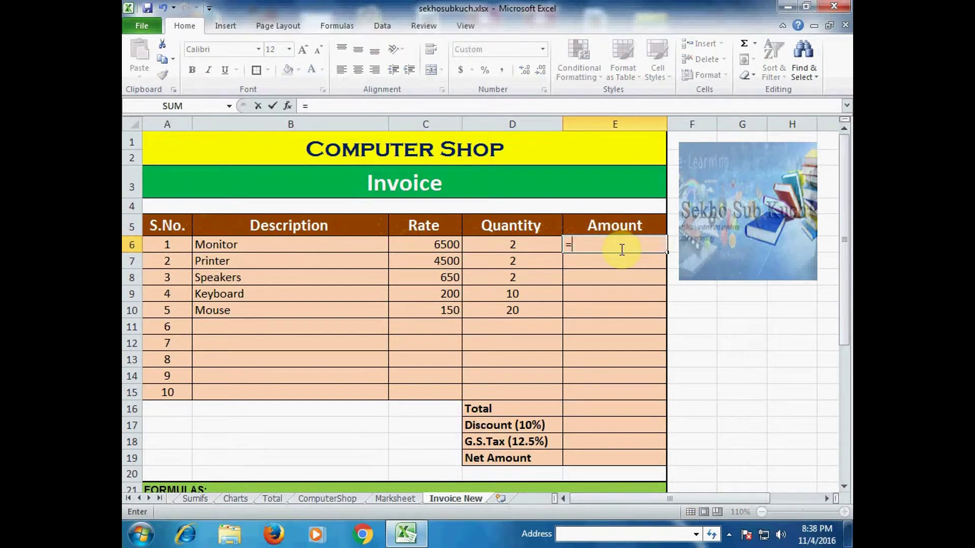
pyautogui.click(434, 245)
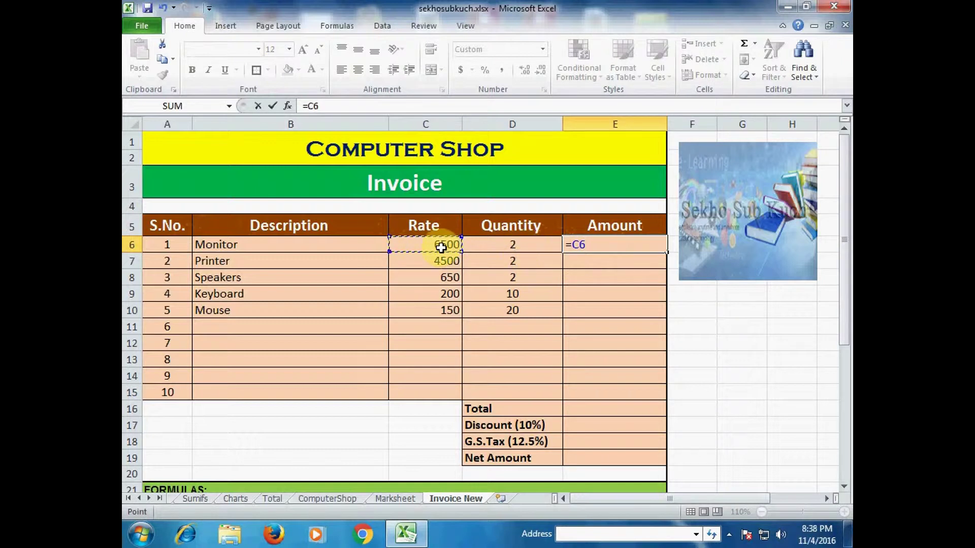
pyautogui.write('*')
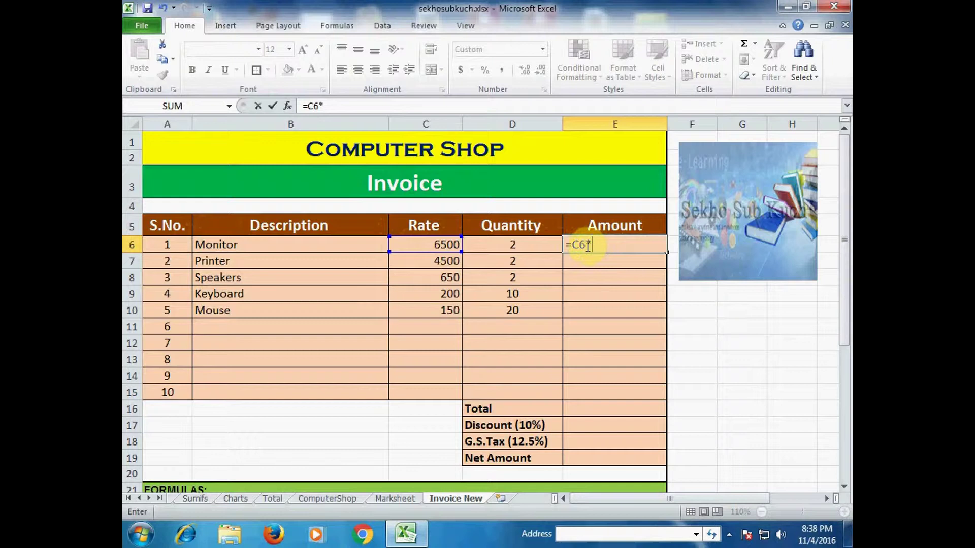
pyautogui.click(518, 246)
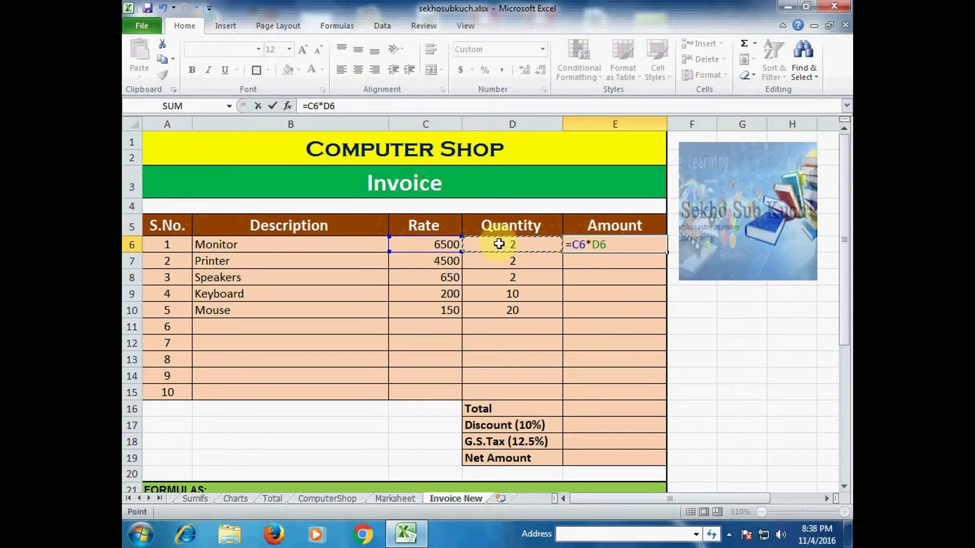
pyautogui.press('Return')
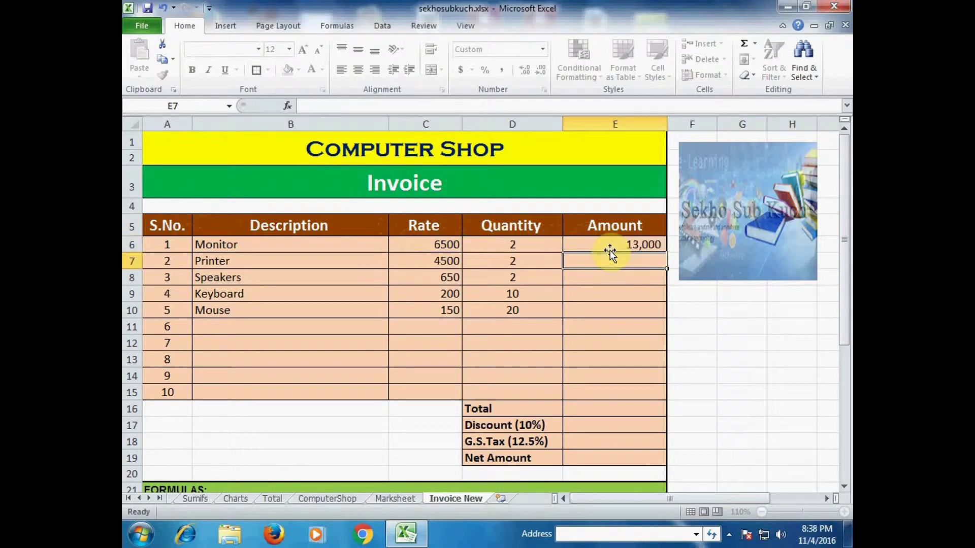
# Fill the Monitor's amount formula down through E10 for the remaining listed items and check the copied formulas.
pyautogui.click(633, 249)
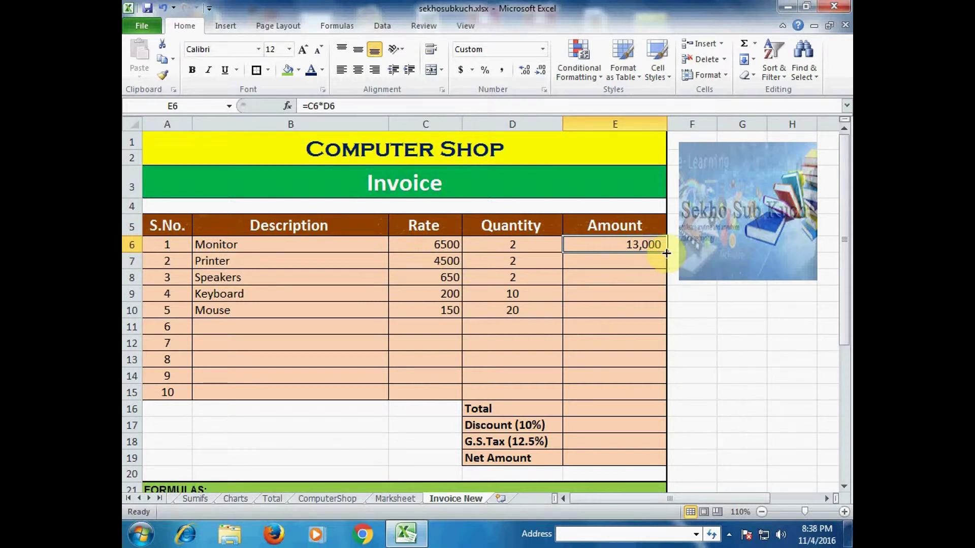
pyautogui.moveTo(666, 253); pyautogui.dragTo(666, 319)
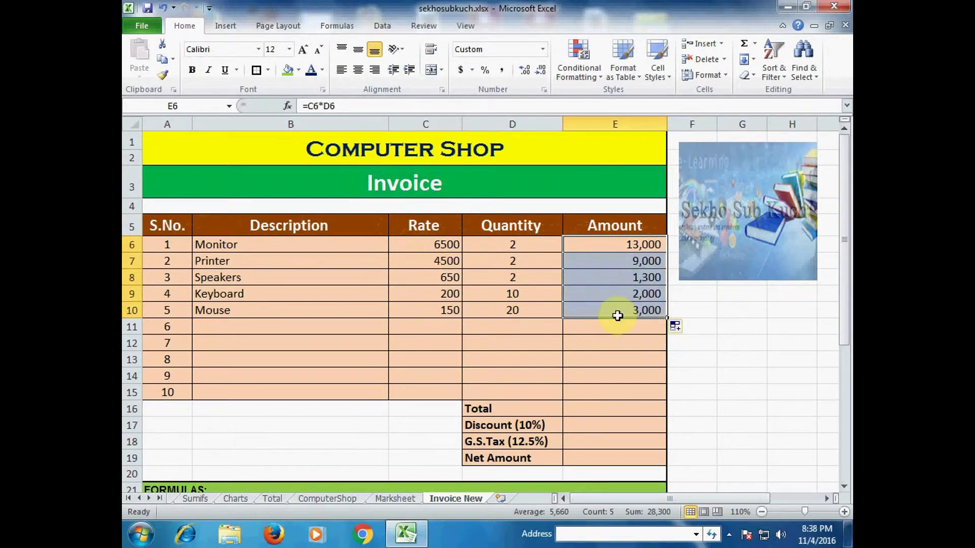
pyautogui.click(618, 314)
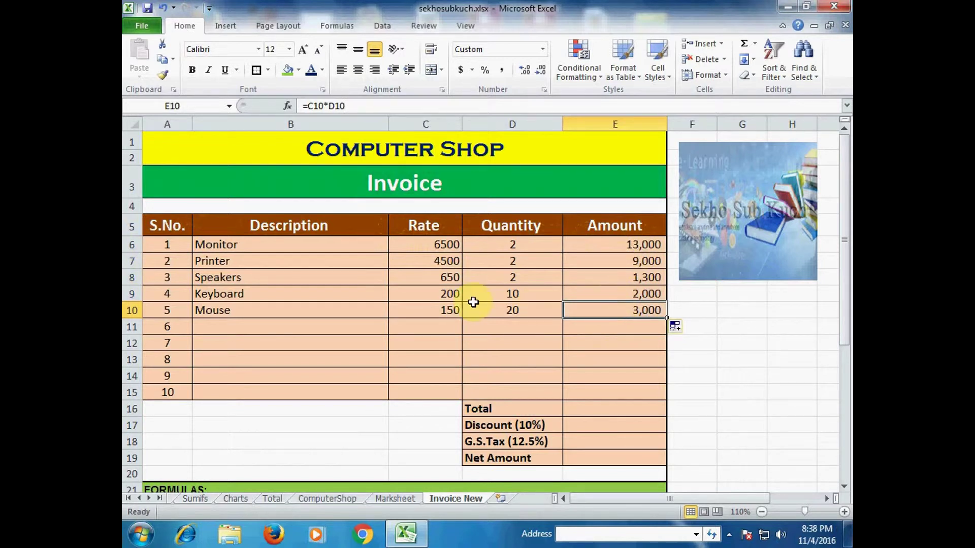
pyautogui.click(613, 246)
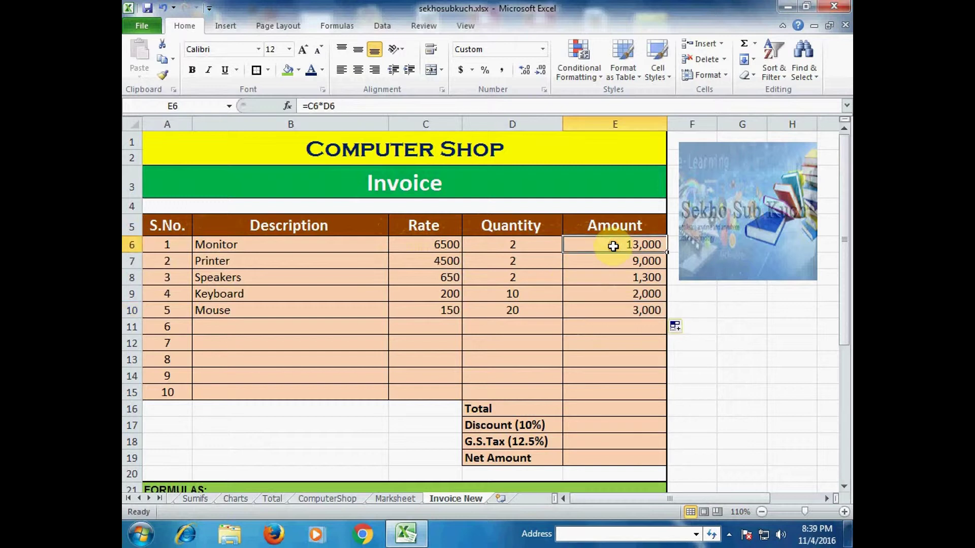
pyautogui.click(646, 262)
pyautogui.click(643, 315)
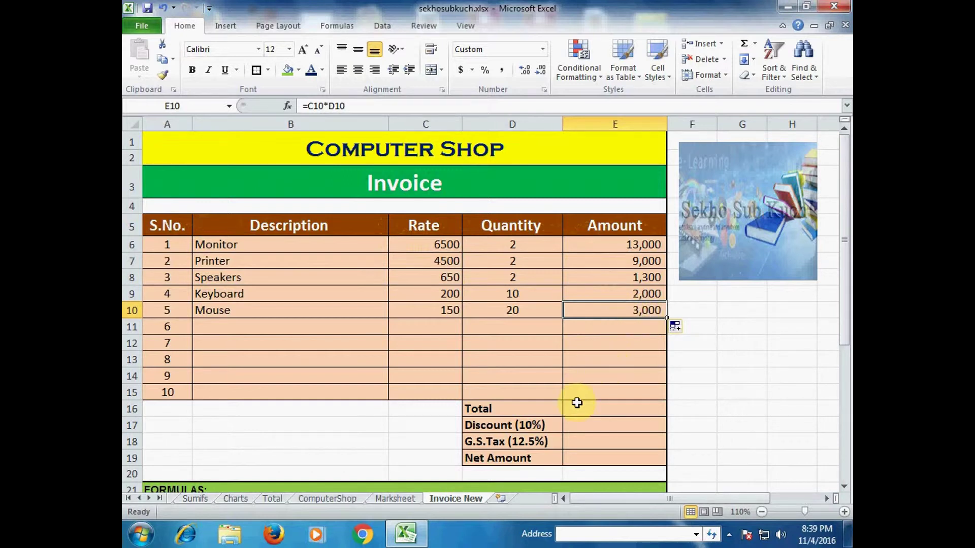
# Add the invoice Total in E16 with the formula =SUM(E6:E15).
pyautogui.click(528, 415)
pyautogui.click(593, 412)
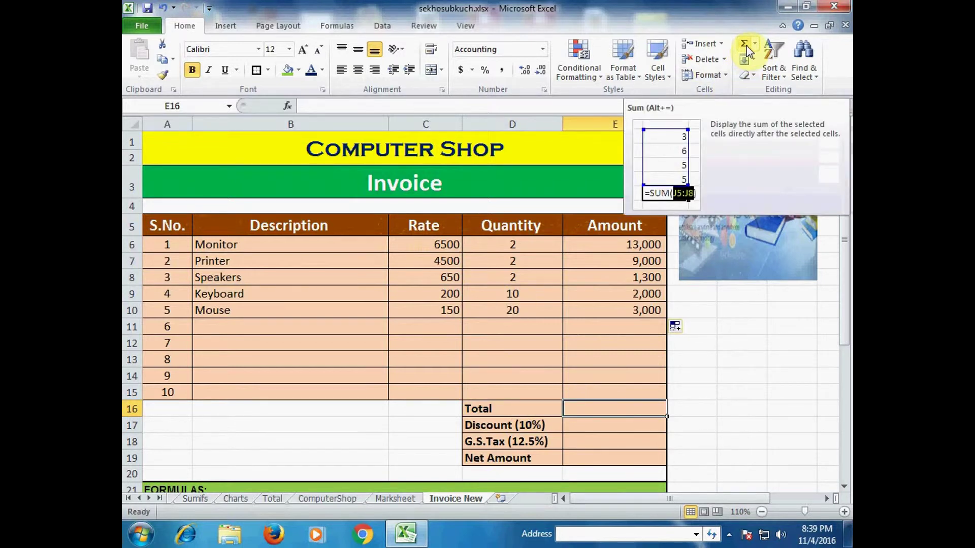
pyautogui.click(747, 50)
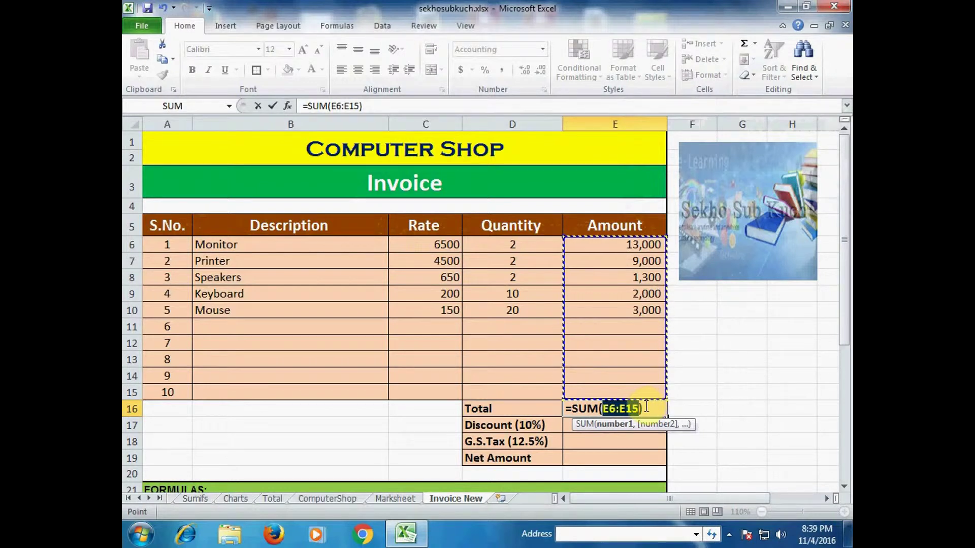
pyautogui.press('Return')
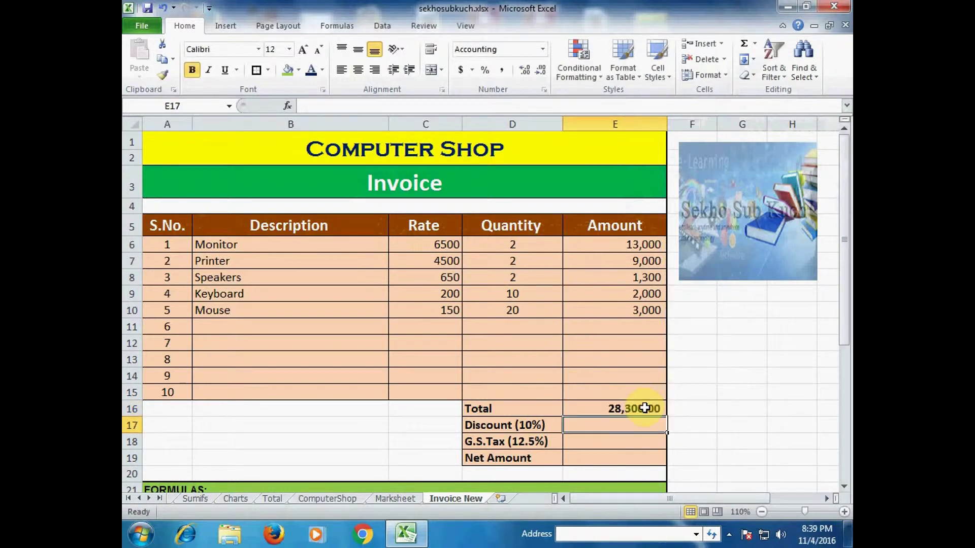
pyautogui.click(600, 412)
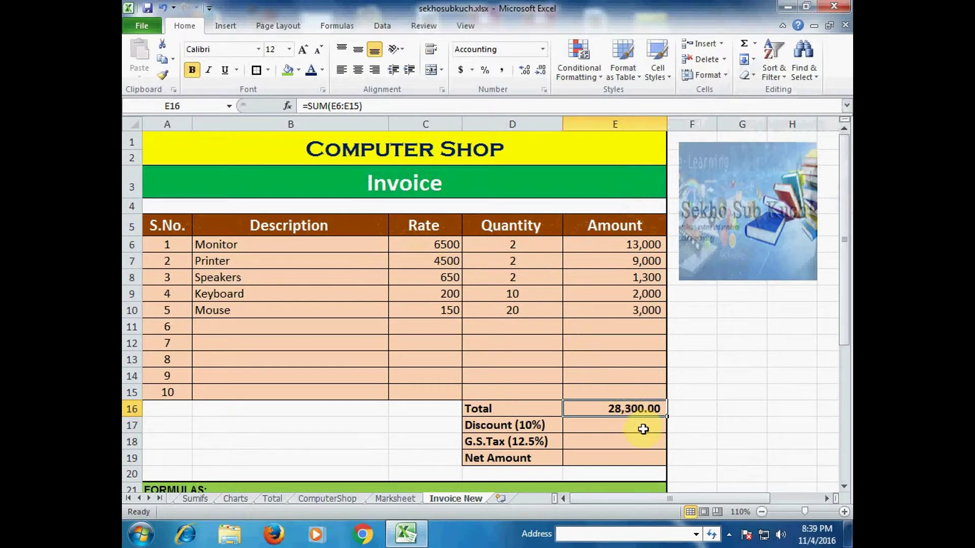
# Calculate the 10% discount in E17 from the Total with =E16*10% and check it against the Total.
pyautogui.click(623, 428)
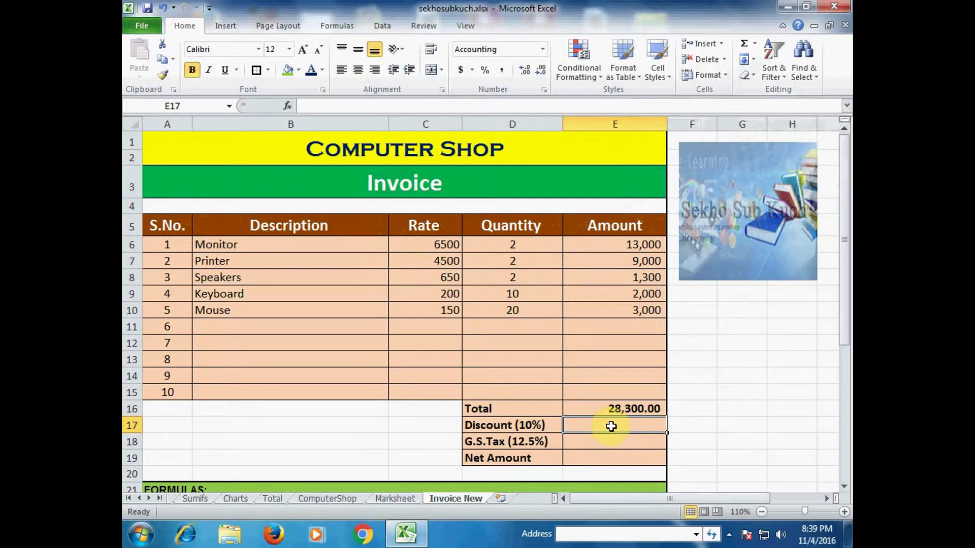
pyautogui.write('=')
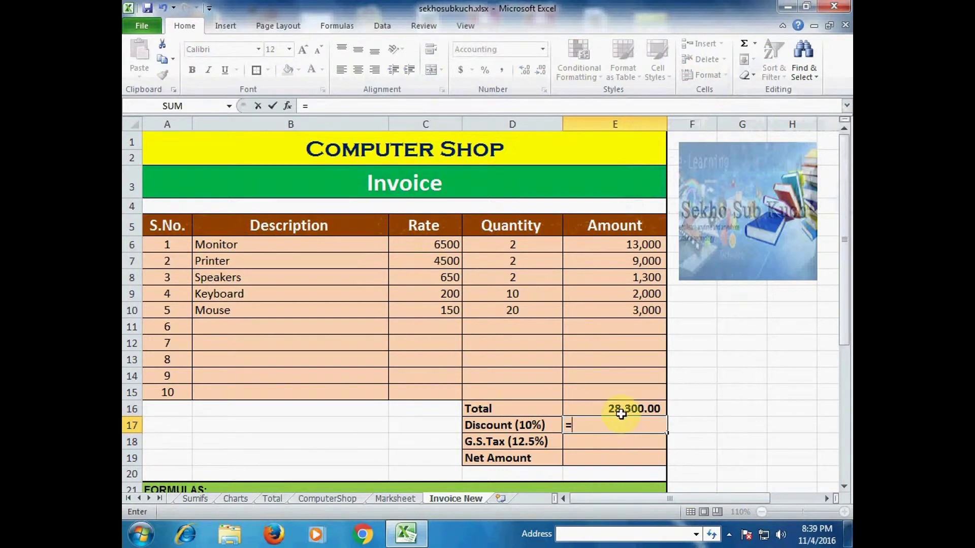
pyautogui.click(626, 410)
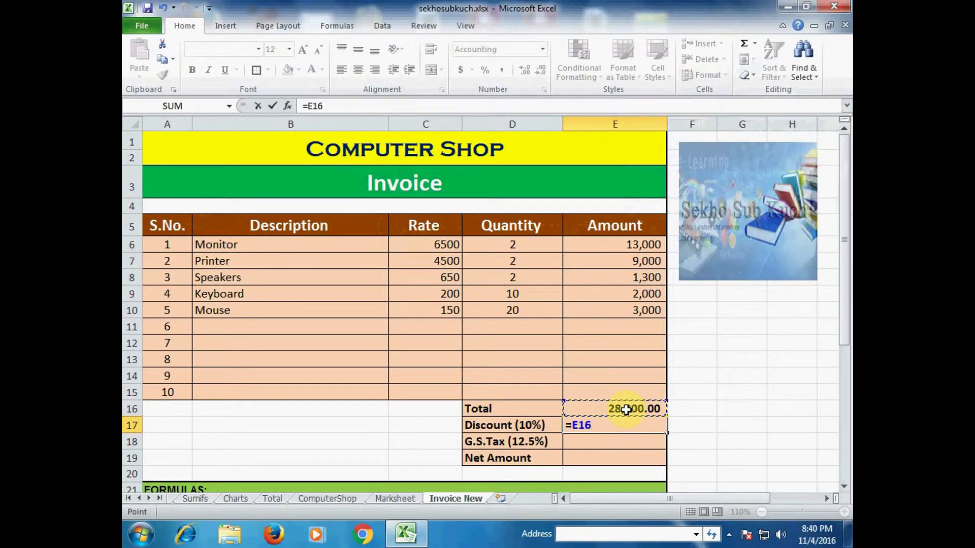
pyautogui.write('*')
pyautogui.write('10')
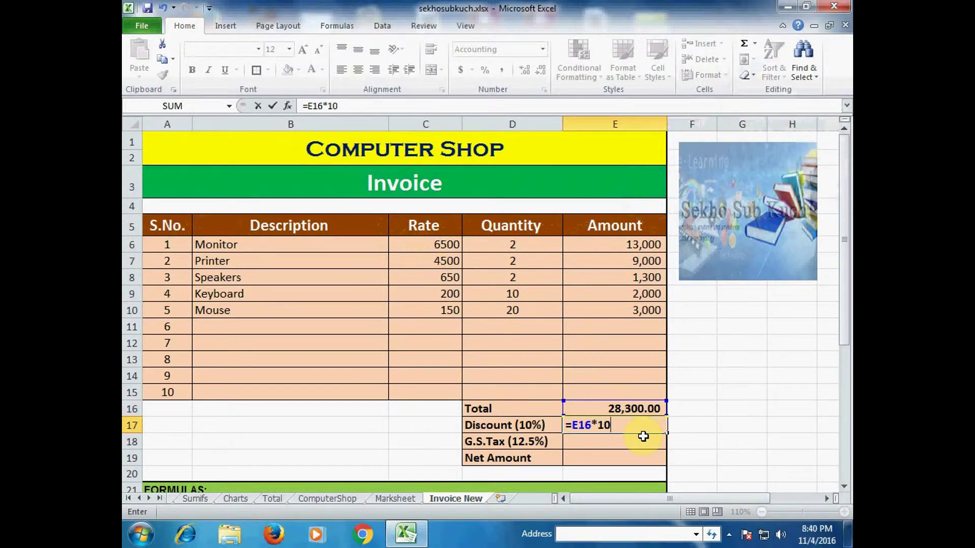
pyautogui.write('^')
pyautogui.press('BackSpace')
pyautogui.write('%')
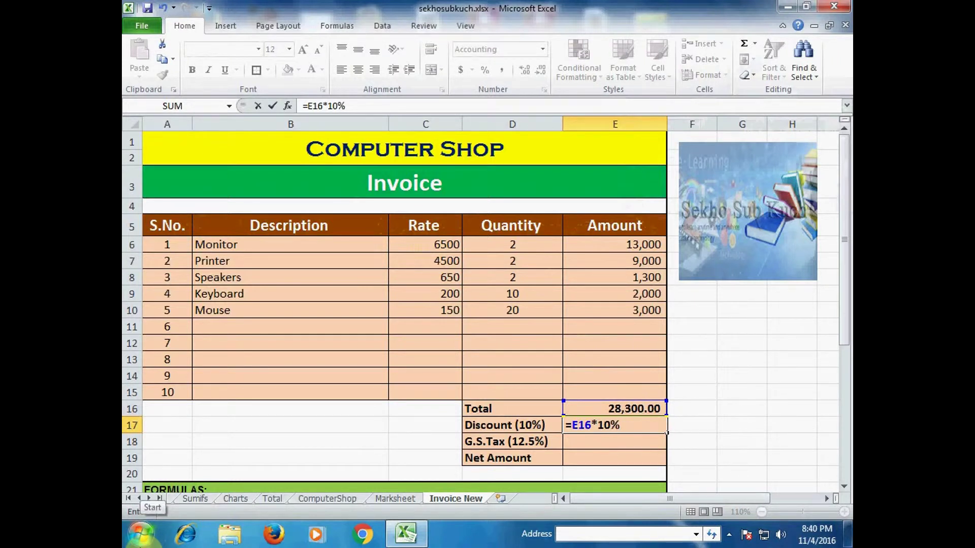
pyautogui.press('Return')
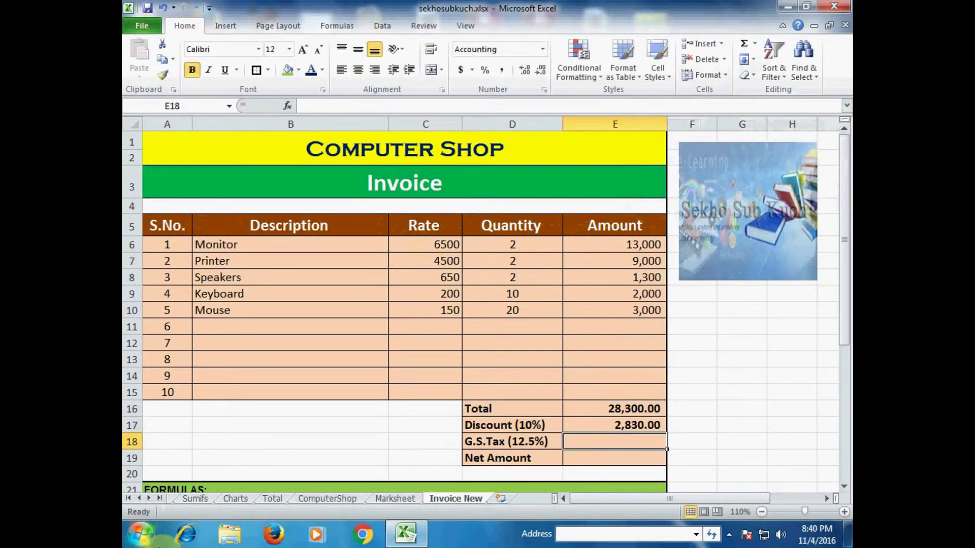
pyautogui.click(635, 426)
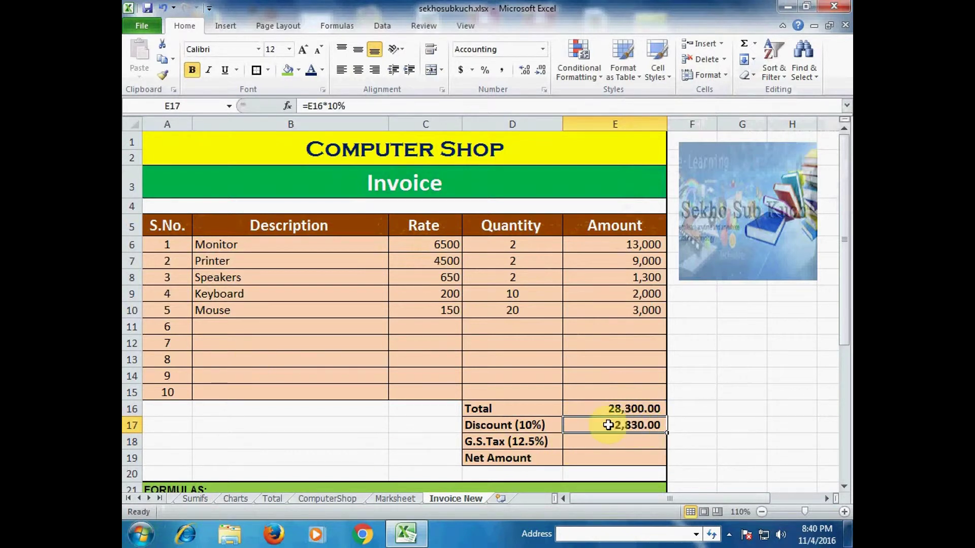
pyautogui.click(619, 409)
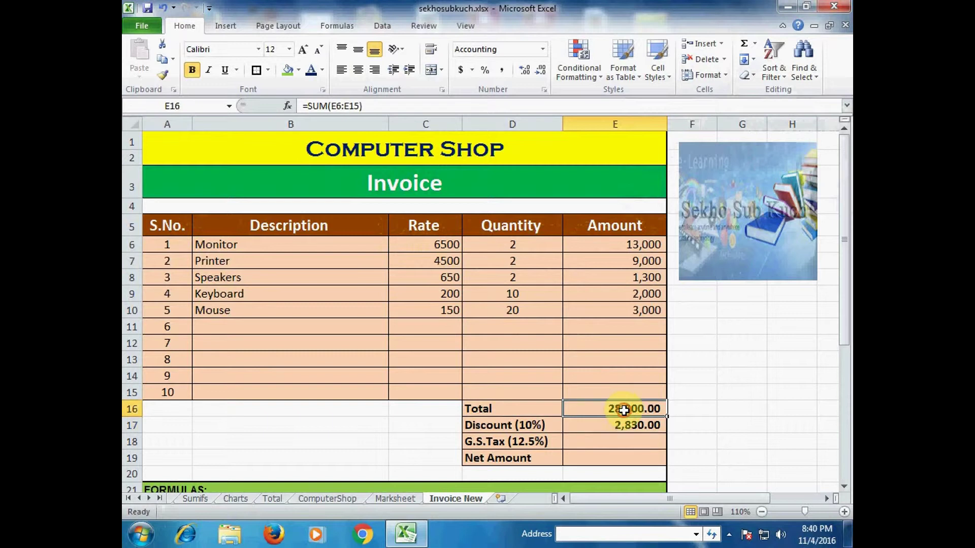
pyautogui.click(627, 426)
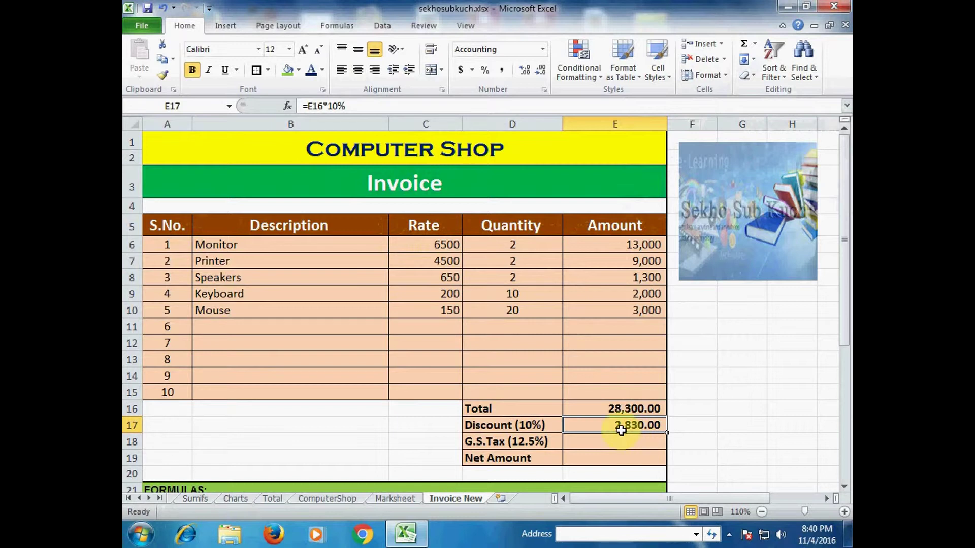
# Calculate the 12.5% G.S.Tax in E18 from the Total with the formula =E16*12.5%.
pyautogui.click(497, 442)
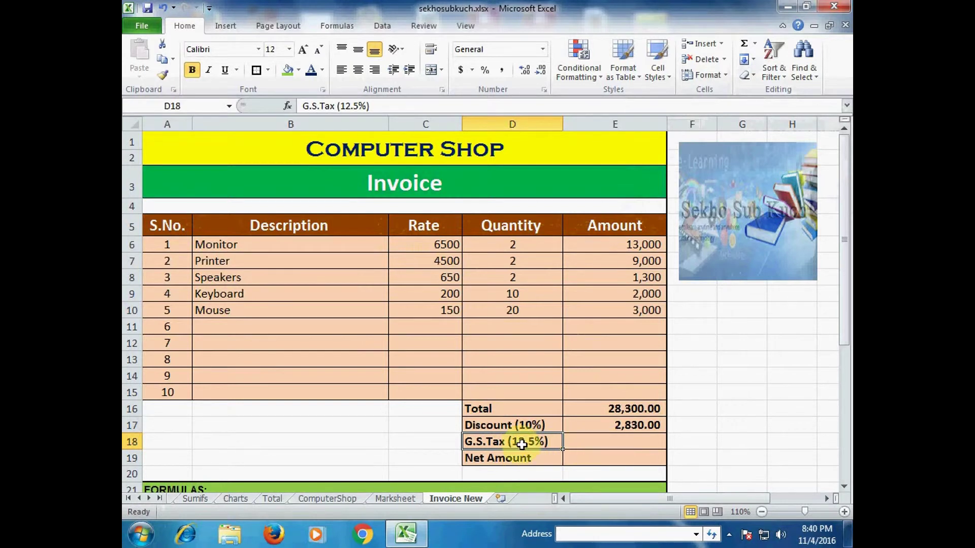
pyautogui.click(614, 443)
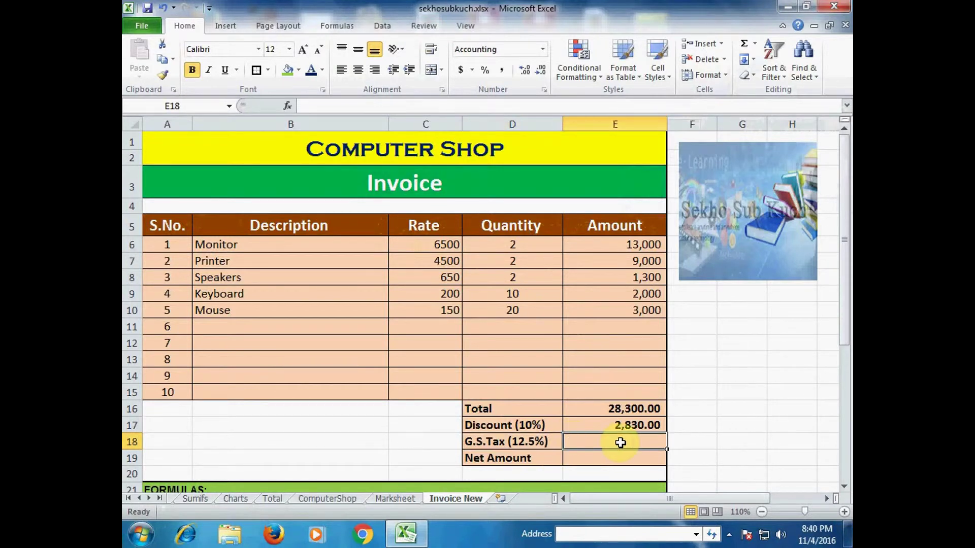
pyautogui.write('=')
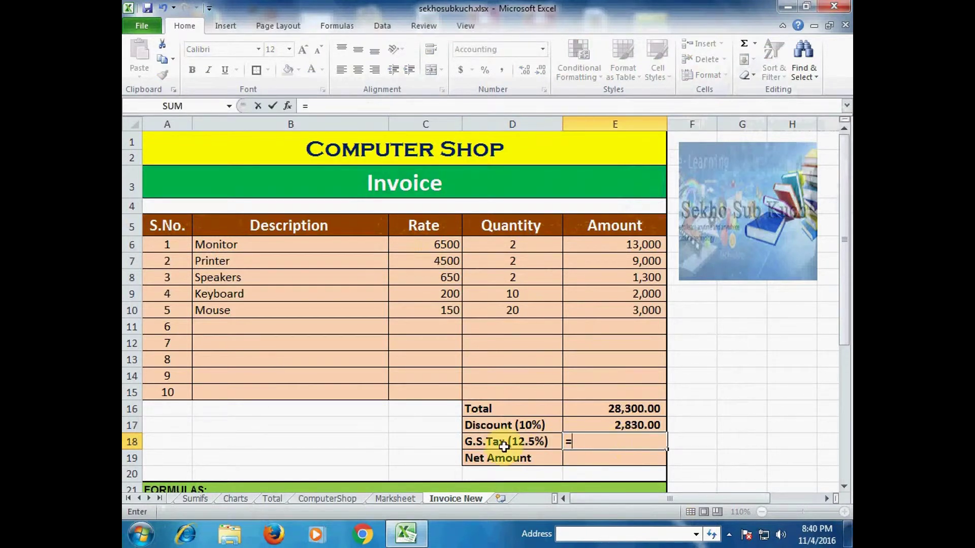
pyautogui.click(625, 410)
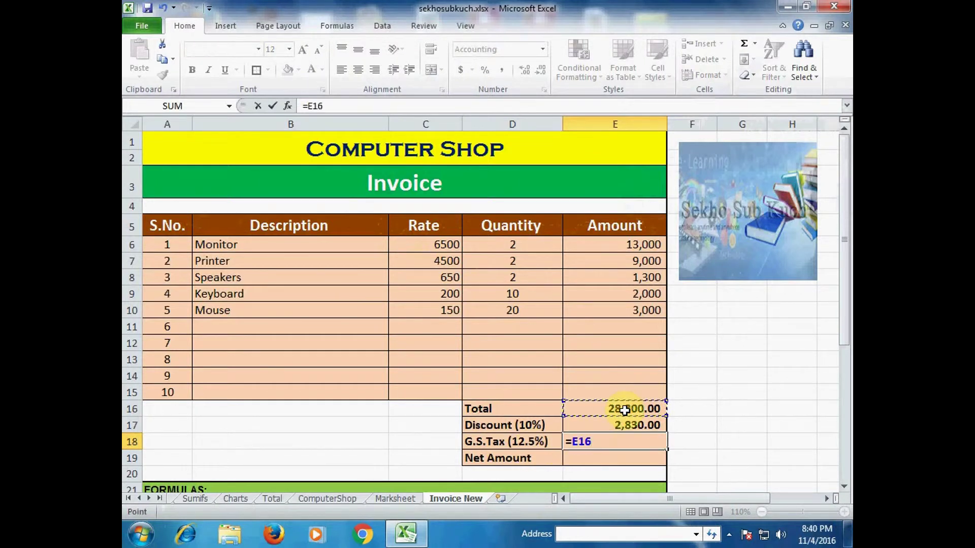
pyautogui.write('*12.5')
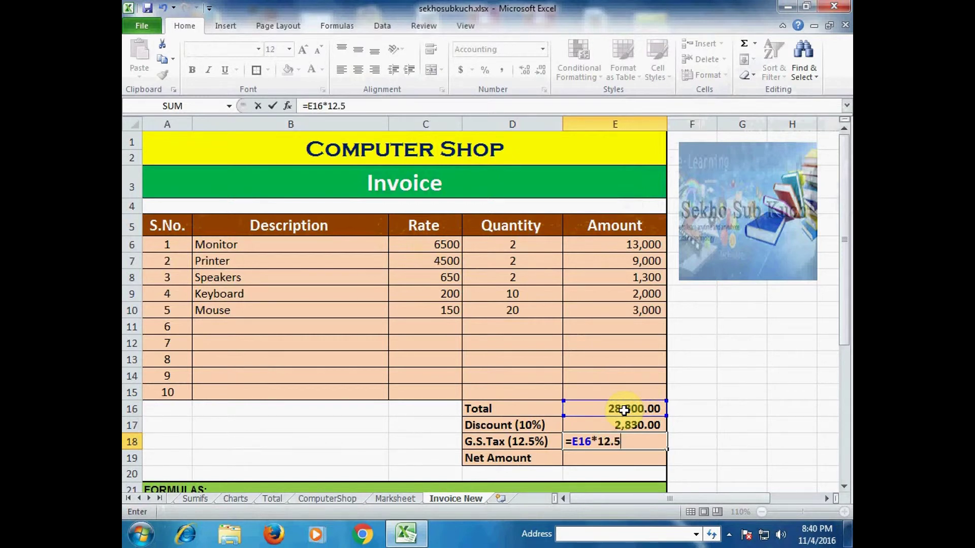
pyautogui.write('%')
pyautogui.press('Return')
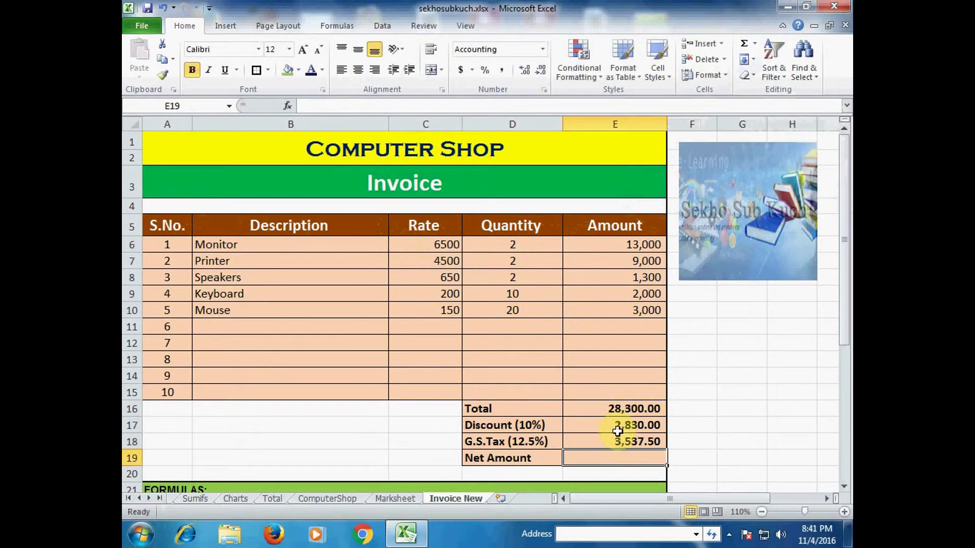
pyautogui.click(613, 443)
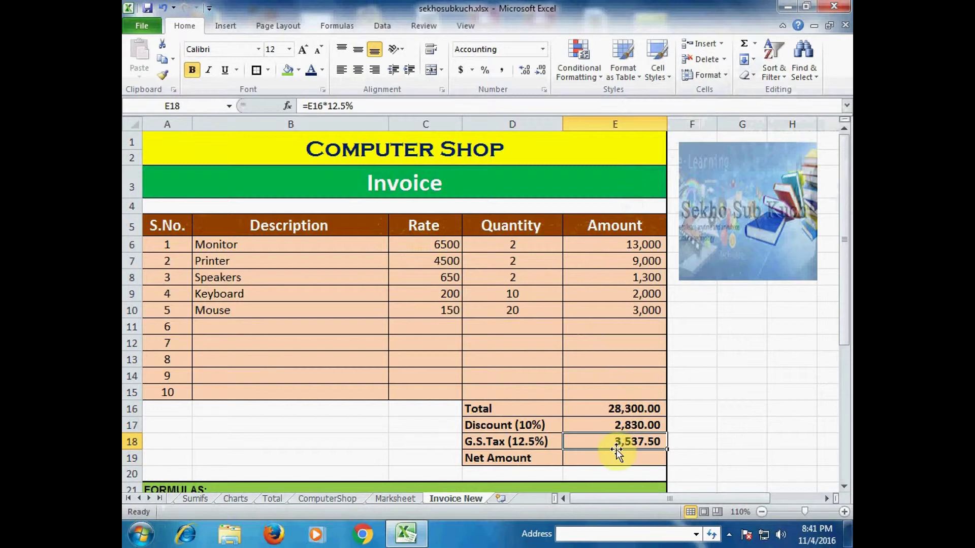
# Calculate the Net Amount in E19 by subtracting the discount from the Total and adding G.S.Tax with =E16-E17+E18, and check the formula.
pyautogui.click(633, 458)
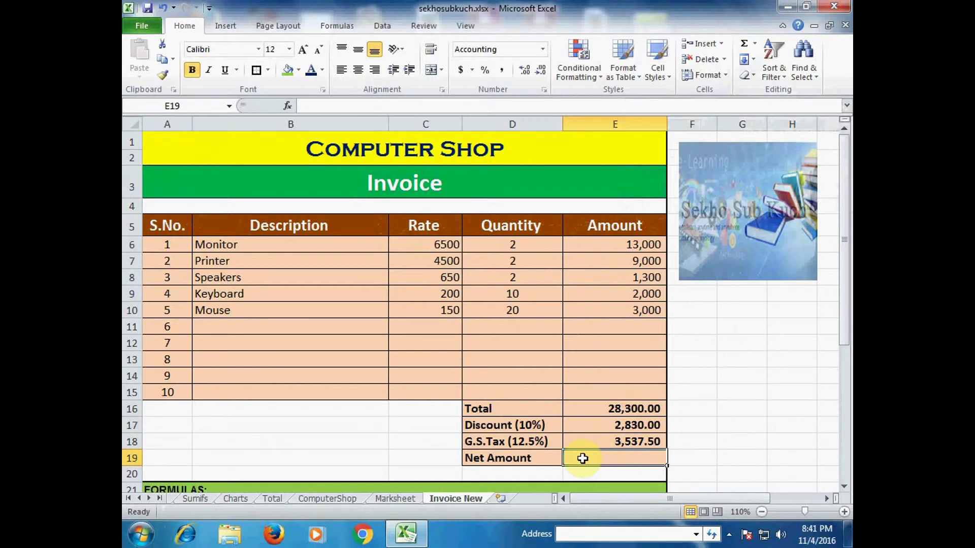
pyautogui.click(638, 409)
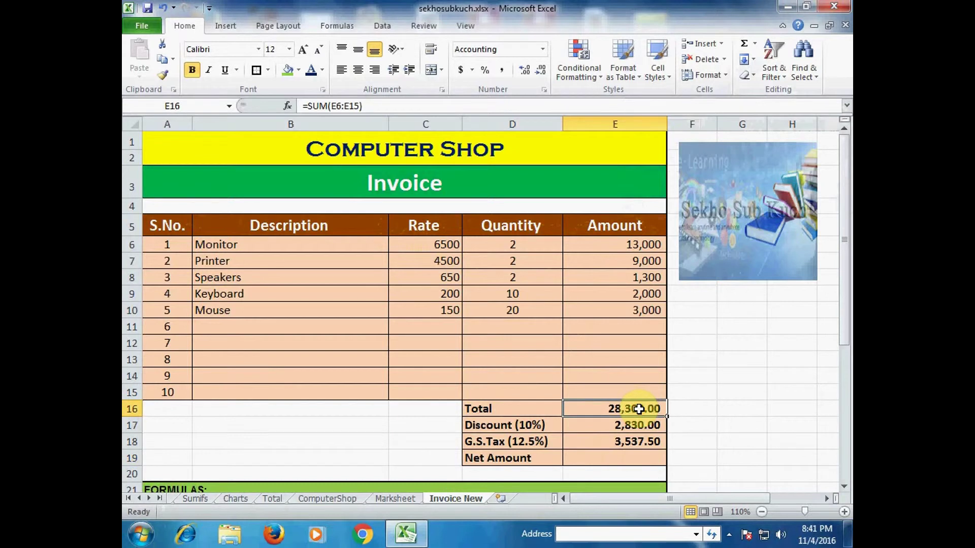
pyautogui.click(629, 427)
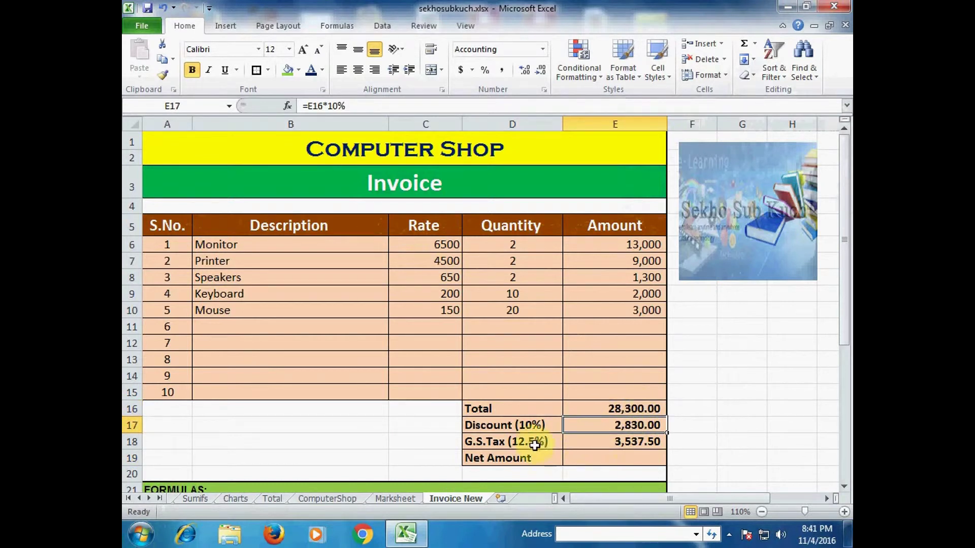
pyautogui.click(632, 443)
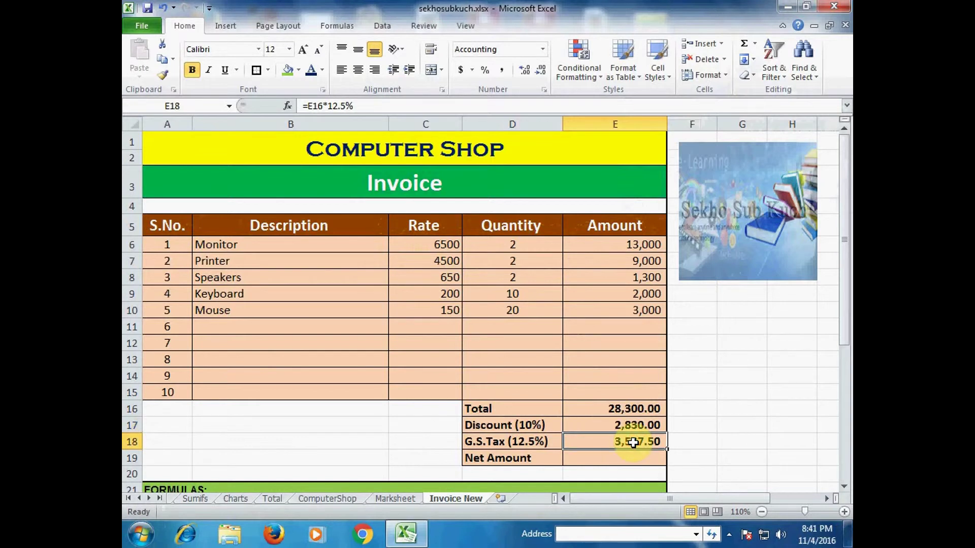
pyautogui.click(614, 458)
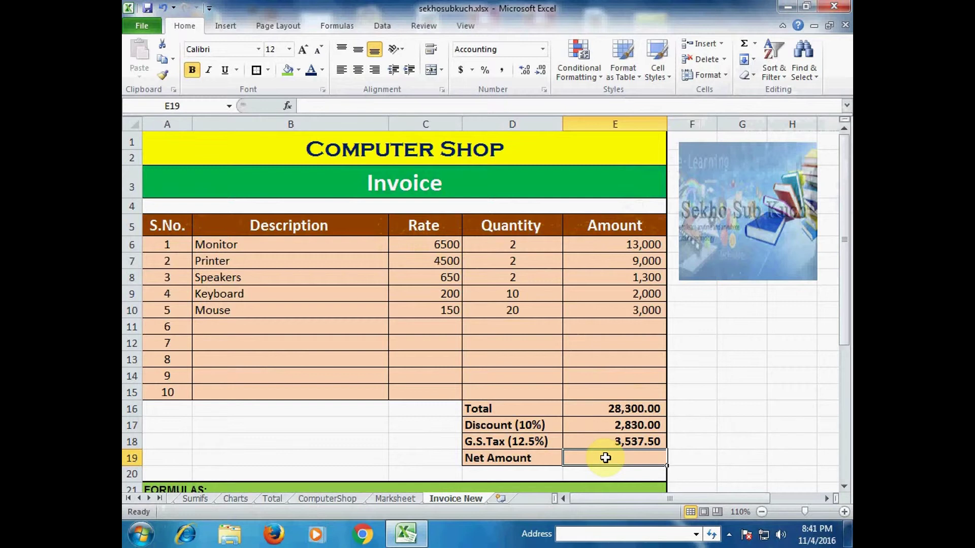
pyautogui.write('=')
pyautogui.click(638, 409)
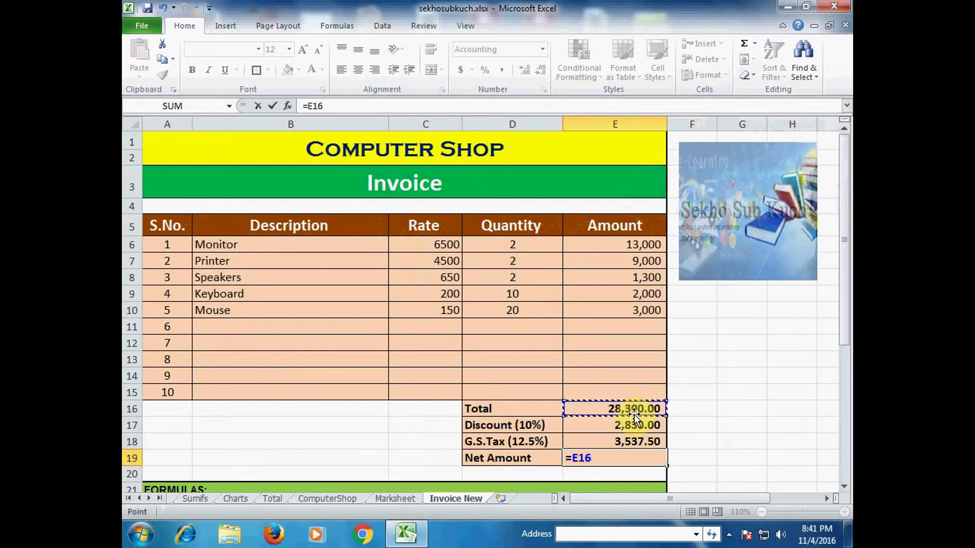
pyautogui.write('-')
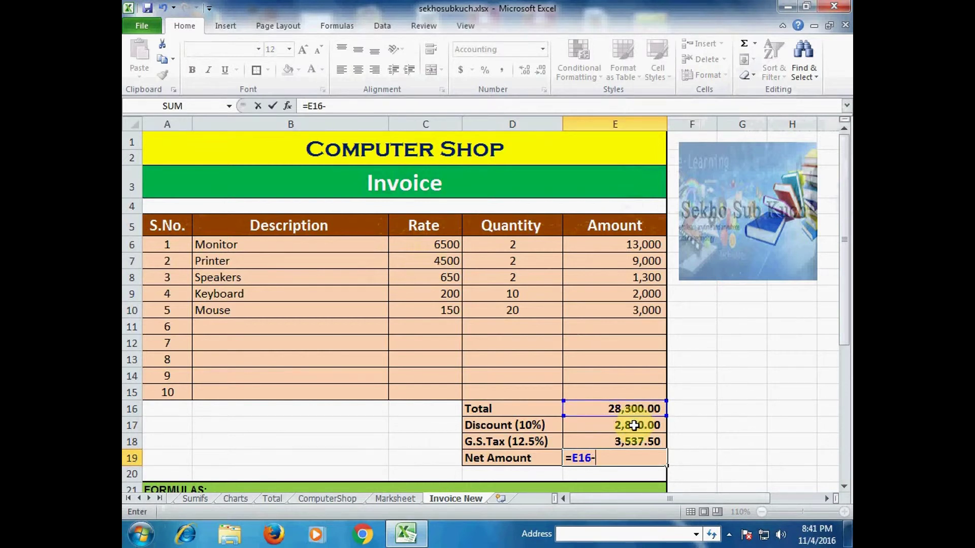
pyautogui.click(634, 426)
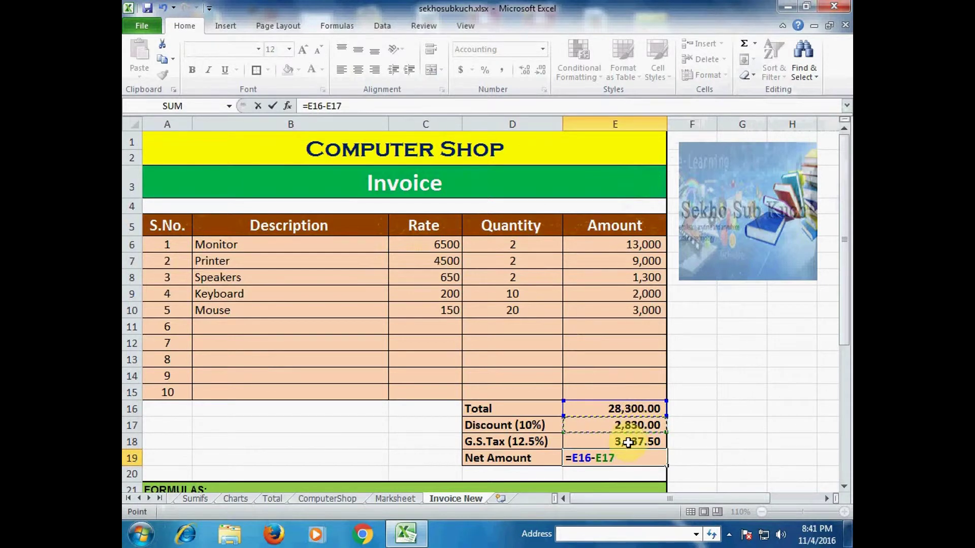
pyautogui.write('+')
pyautogui.click(631, 446)
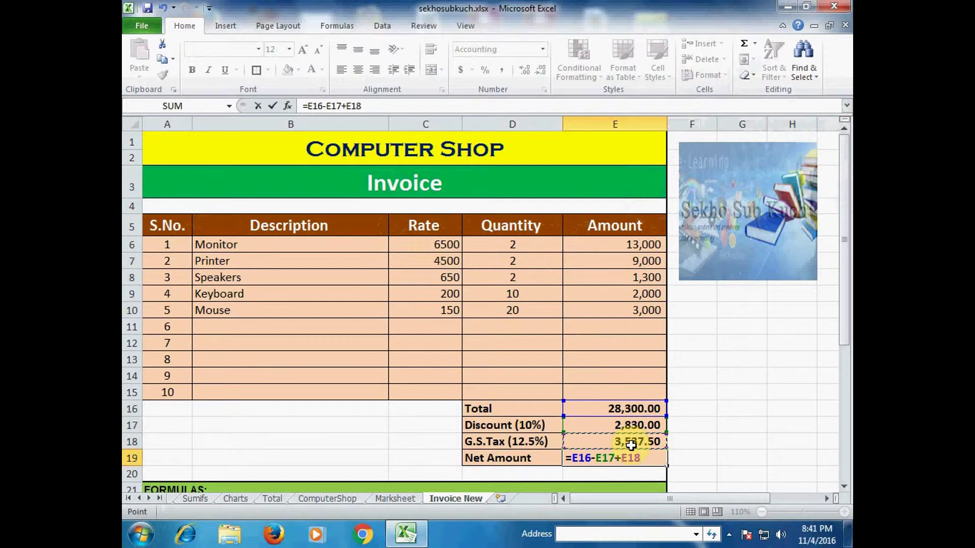
pyautogui.press('Return')
pyautogui.click(644, 460)
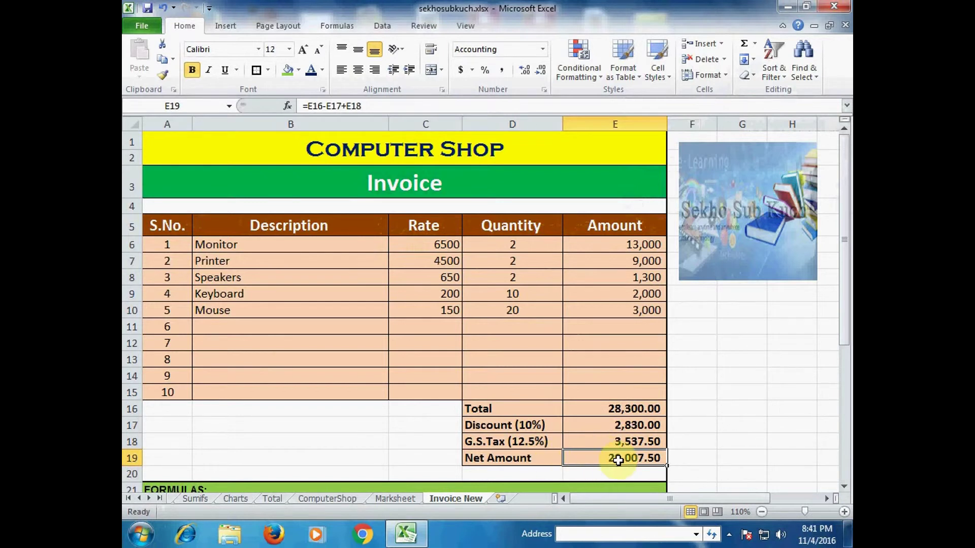
pyautogui.click(504, 355)
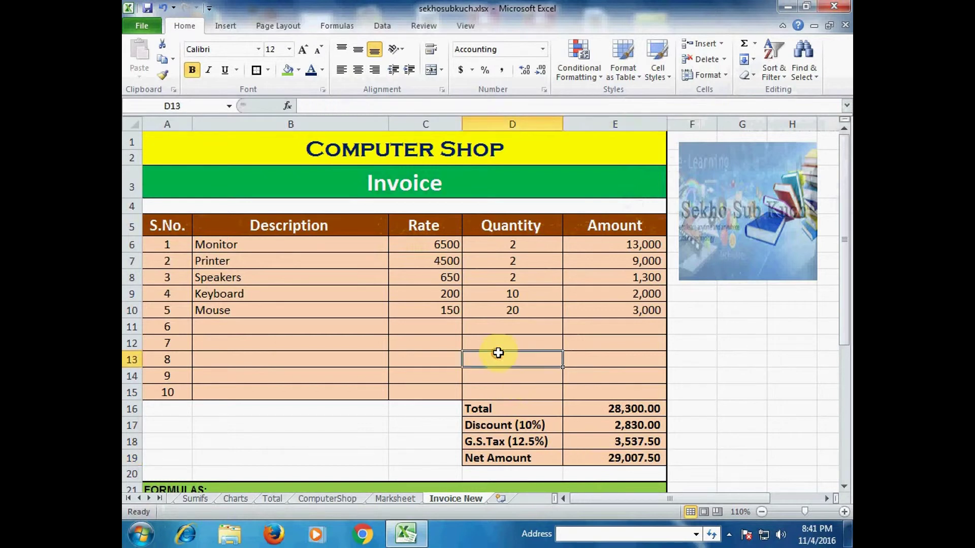
pyautogui.click(529, 343)
pyautogui.click(597, 345)
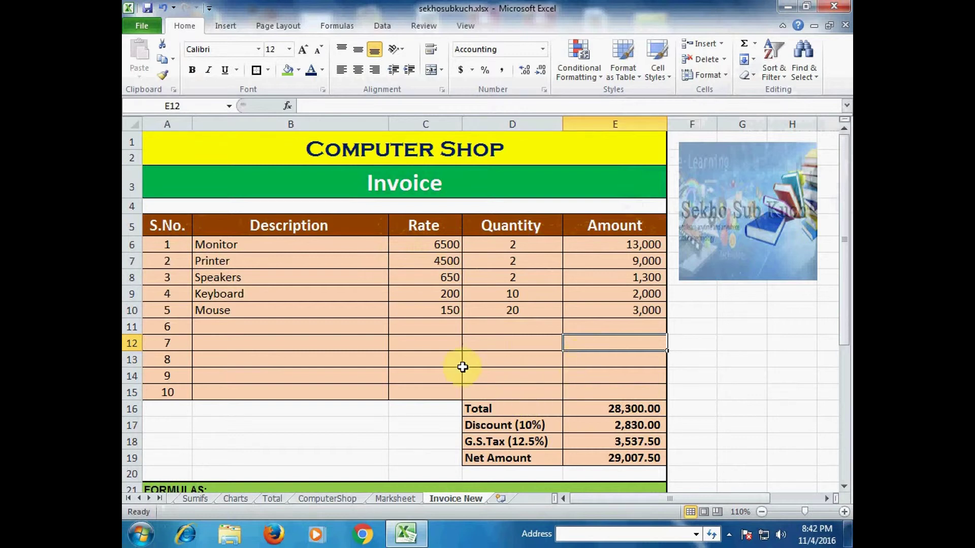
pyautogui.click(604, 375)
pyautogui.click(514, 411)
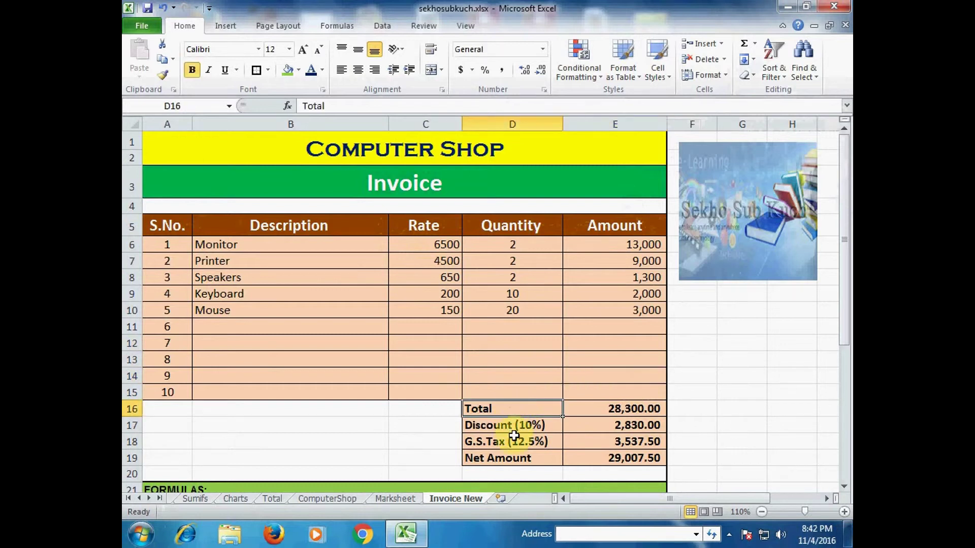
pyautogui.click(614, 462)
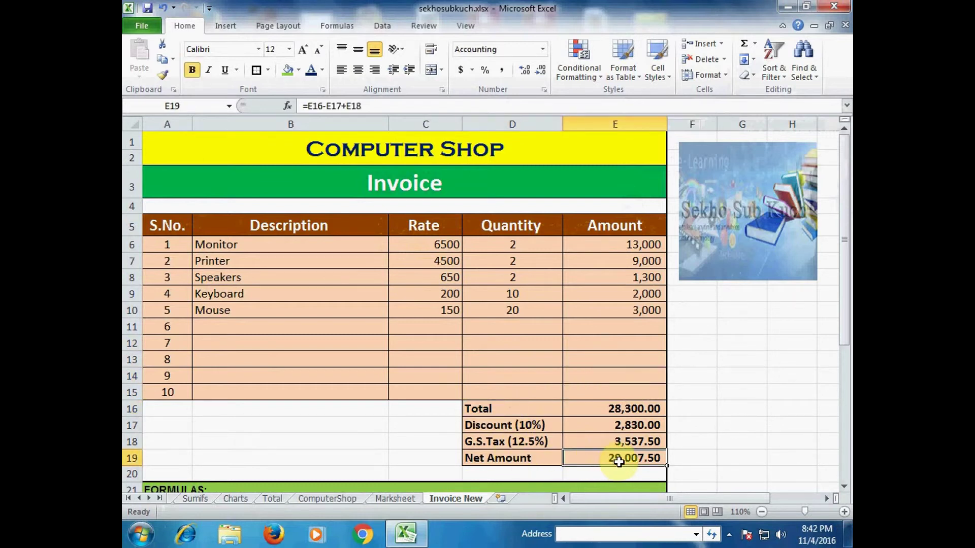
# Show the item amounts in E6:E10 with two decimal places.
pyautogui.moveTo(642, 244); pyautogui.dragTo(644, 305)
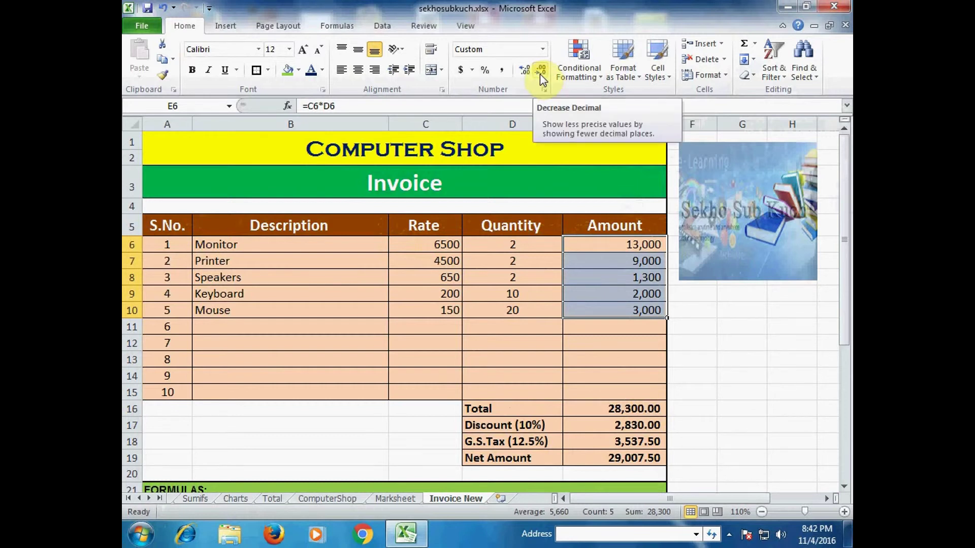
pyautogui.click(525, 72)
pyautogui.click(525, 72)
pyautogui.click(637, 339)
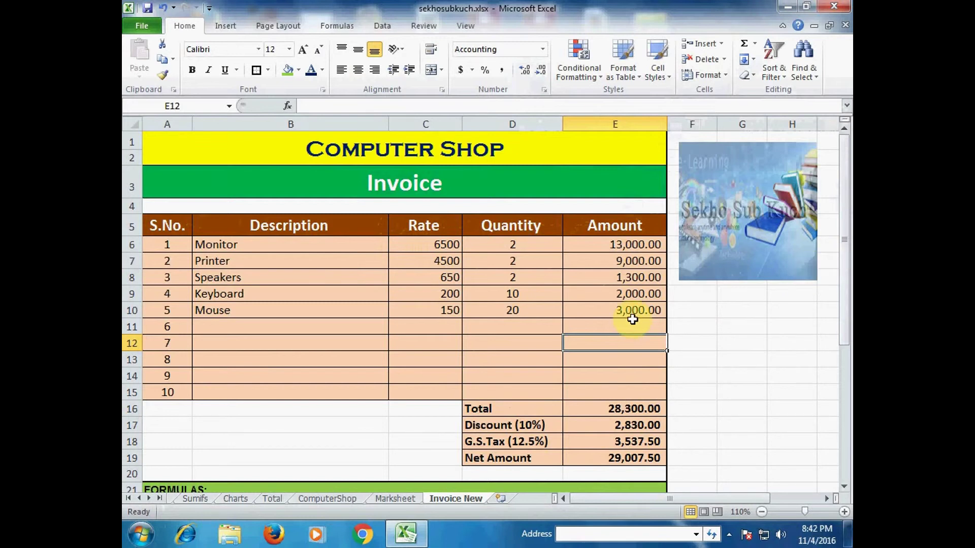
# Review the FORMULAS reference notes below the invoice and return to the start of the sheet.
pyautogui.moveTo(844, 297); pyautogui.dragTo(823, 441)
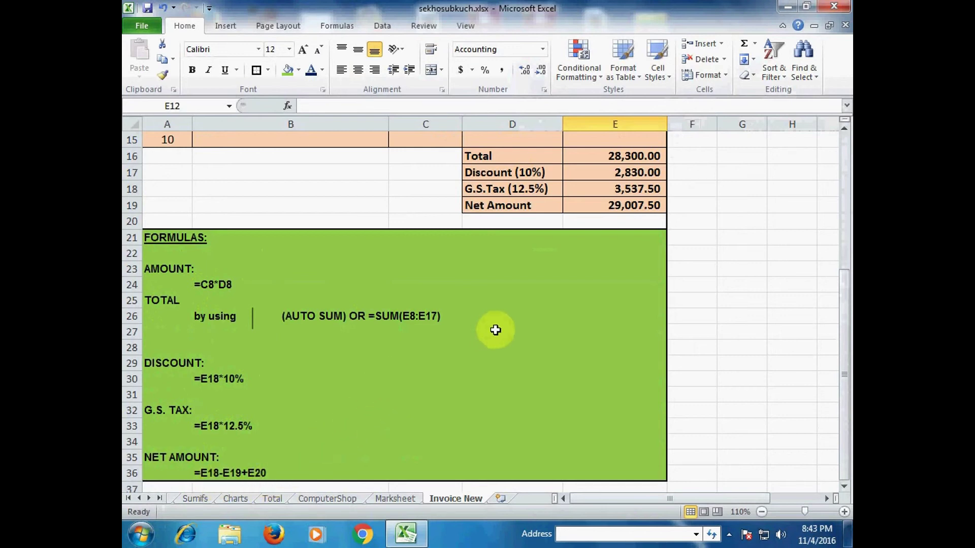
pyautogui.moveTo(846, 317); pyautogui.dragTo(847, 169)
pyautogui.click(724, 326)
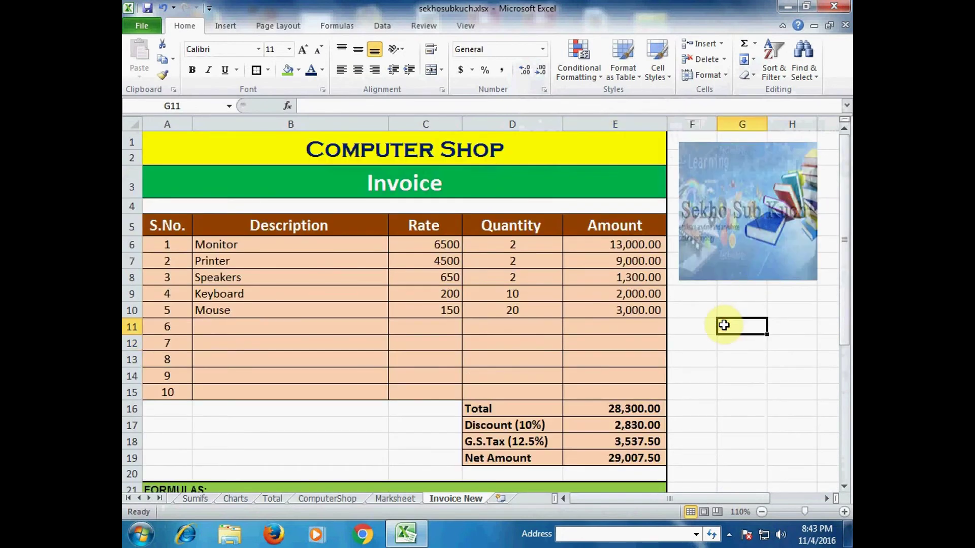